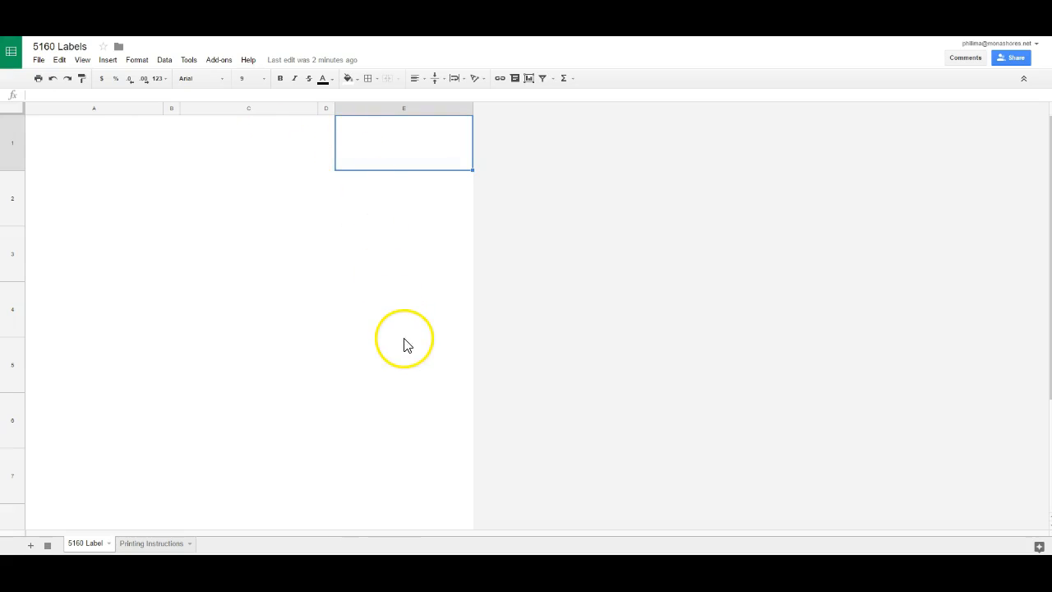
pyautogui.scroll(-3, 405, 346)
pyautogui.scroll(3, 406, 351)
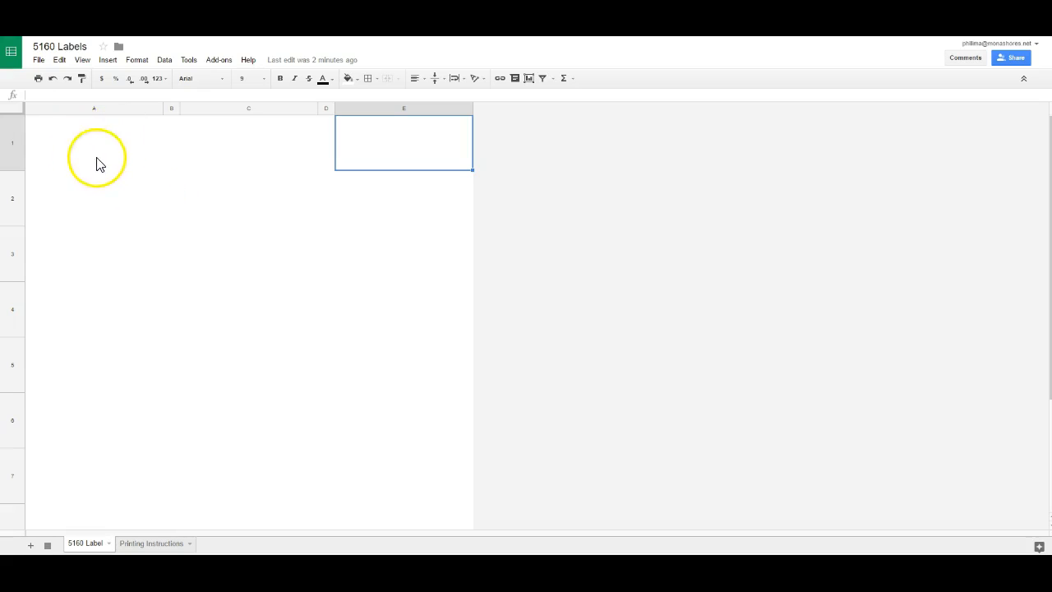
pyautogui.click(121, 147)
pyautogui.click(115, 197)
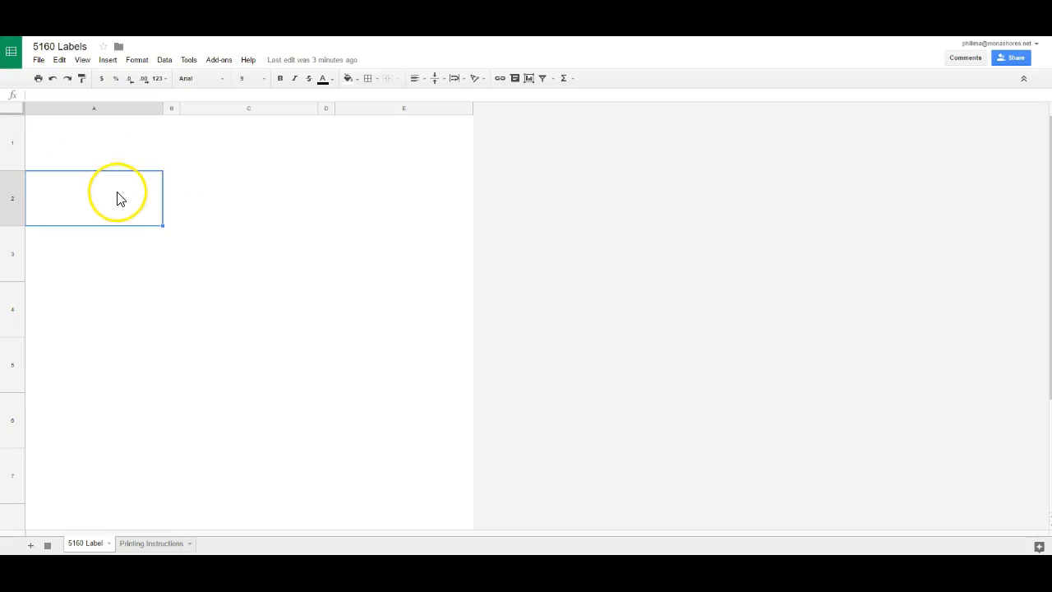
pyautogui.click(275, 215)
pyautogui.click(398, 215)
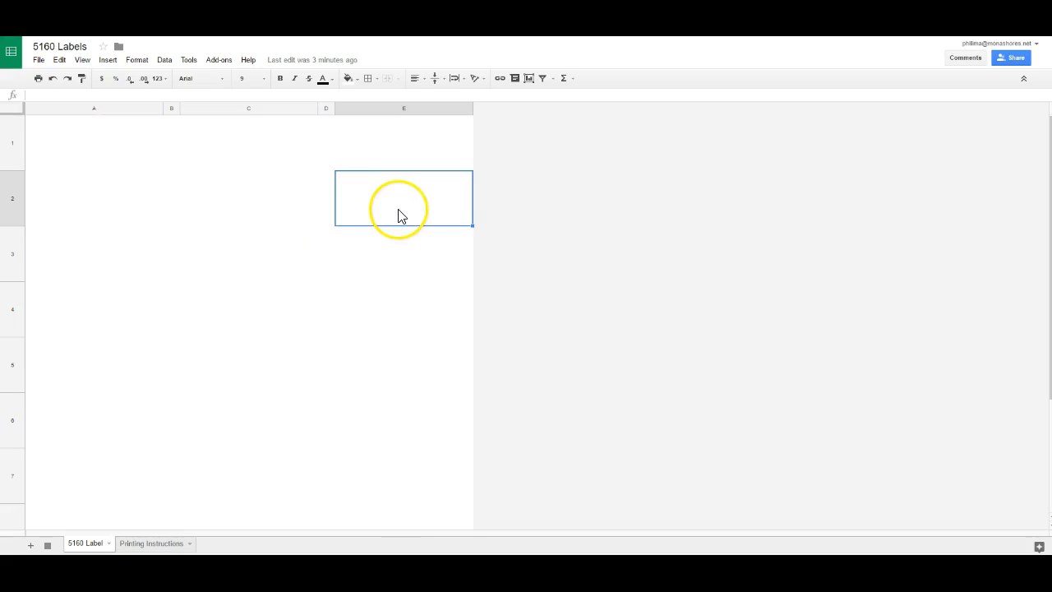
pyautogui.click(391, 156)
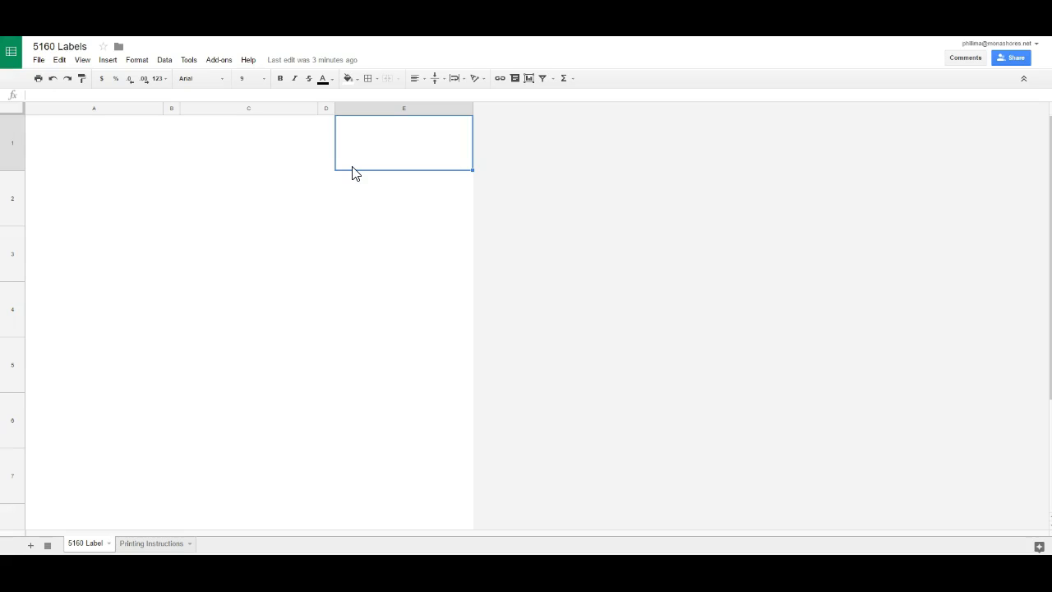
# Enter "Hello students. Make sure that you have a great summer break and continue to READ" in the first label cell, A1.
pyautogui.click(110, 157)
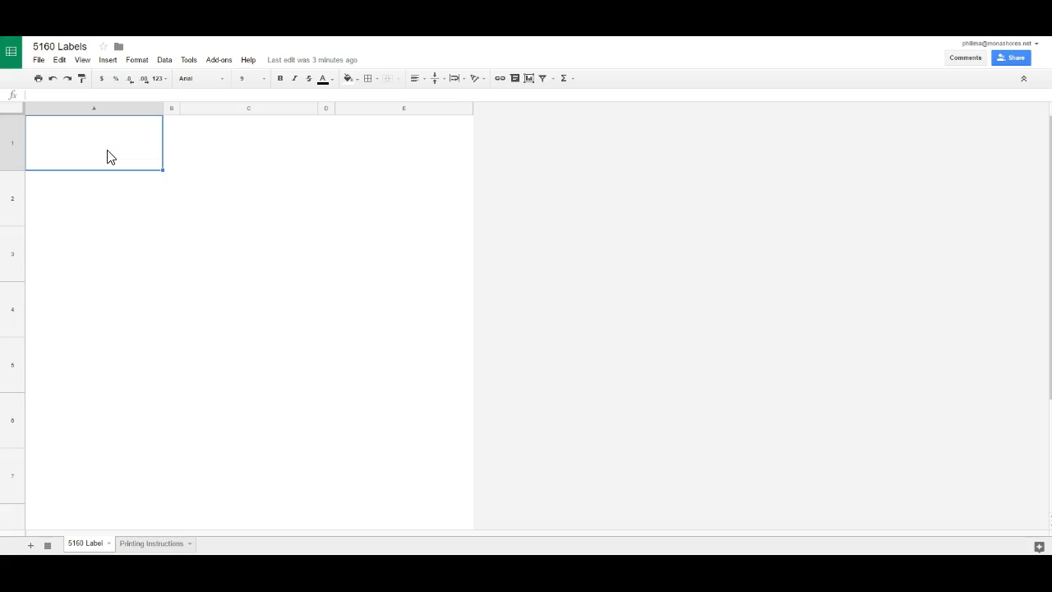
pyautogui.write('Hello students.  Make sure that y')
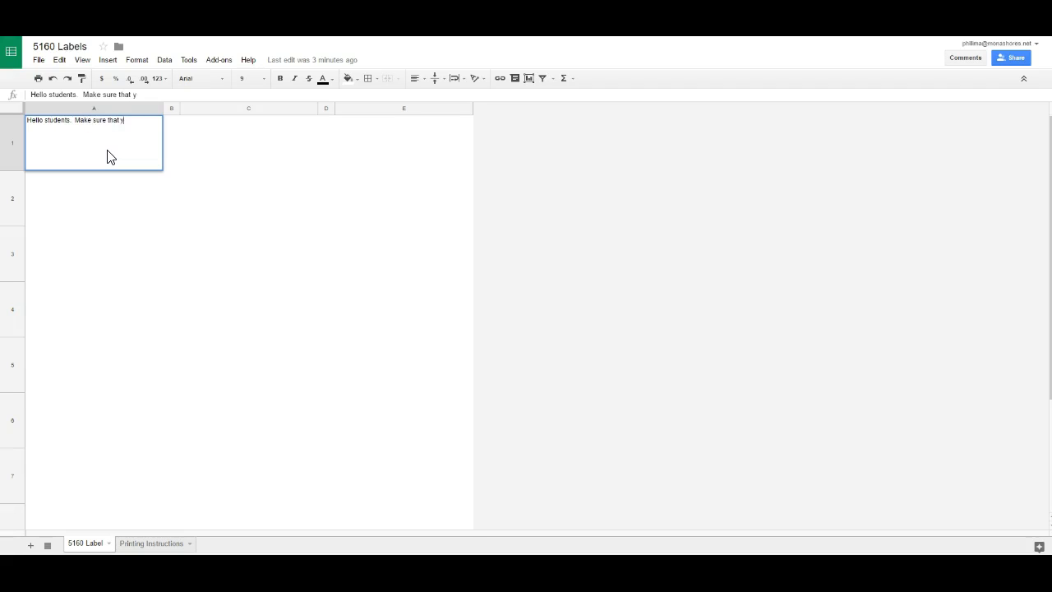
pyautogui.write('ummer break an')
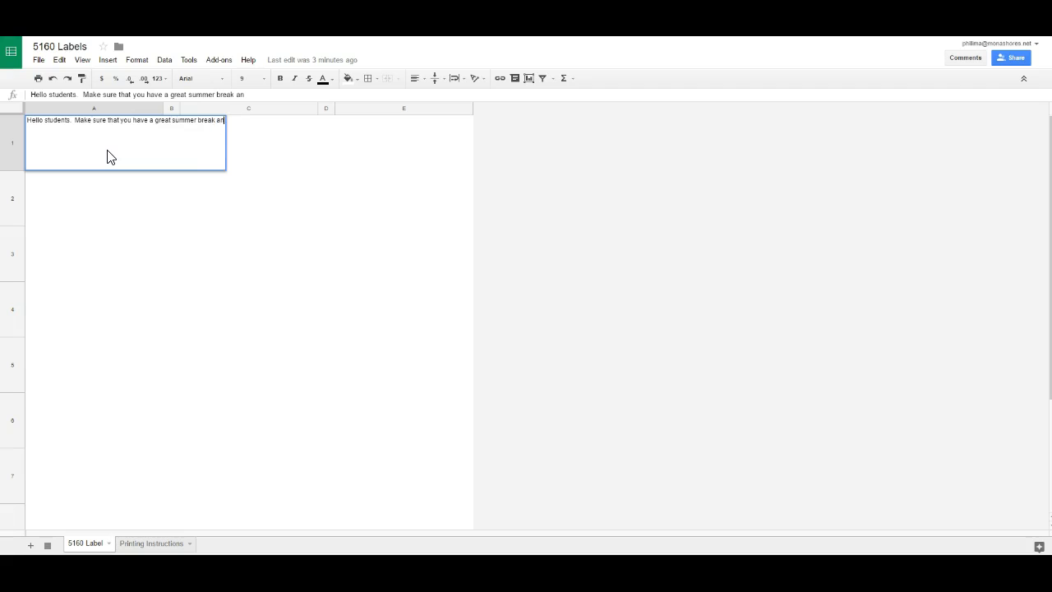
pyautogui.write('d continue to READ')
pyautogui.press('Return')
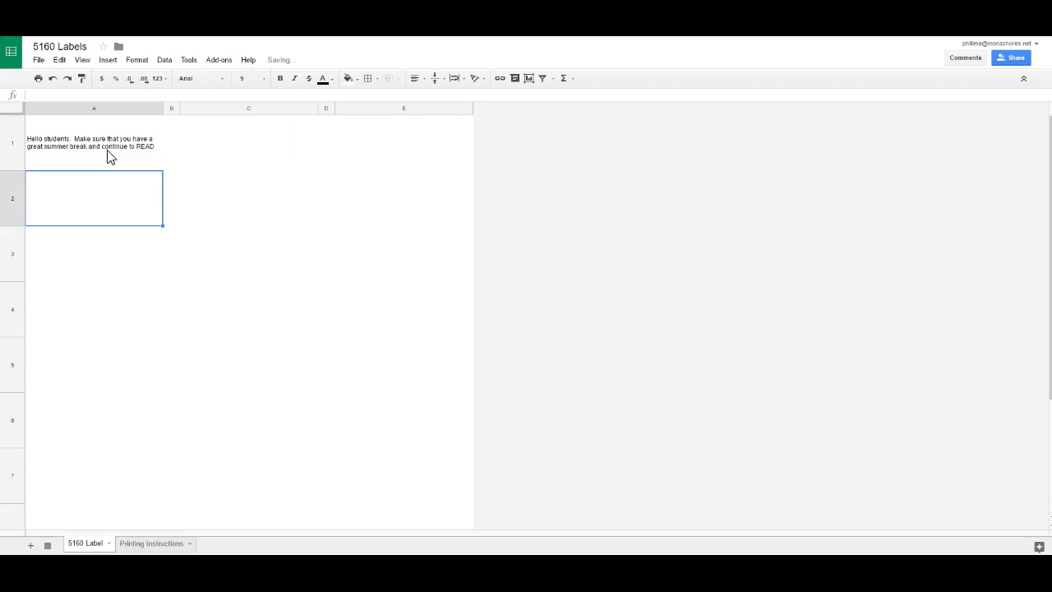
pyautogui.click(107, 156)
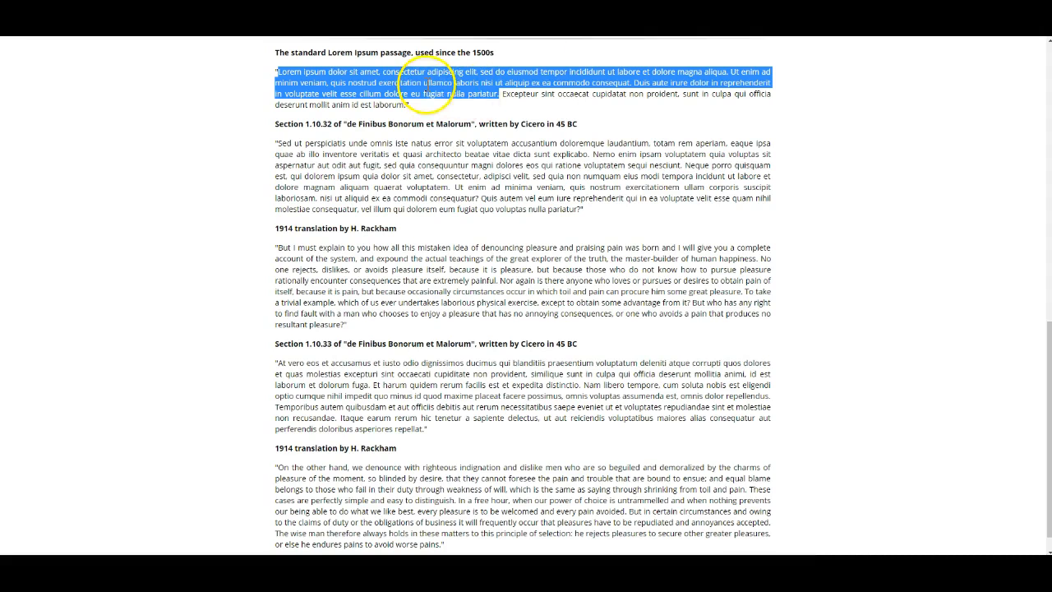
# Copy the selected standard Lorem Ipsum text from the web page and paste it as values only into cell A2 of the 5160 Labels sheet.
pyautogui.rightClick(428, 80)
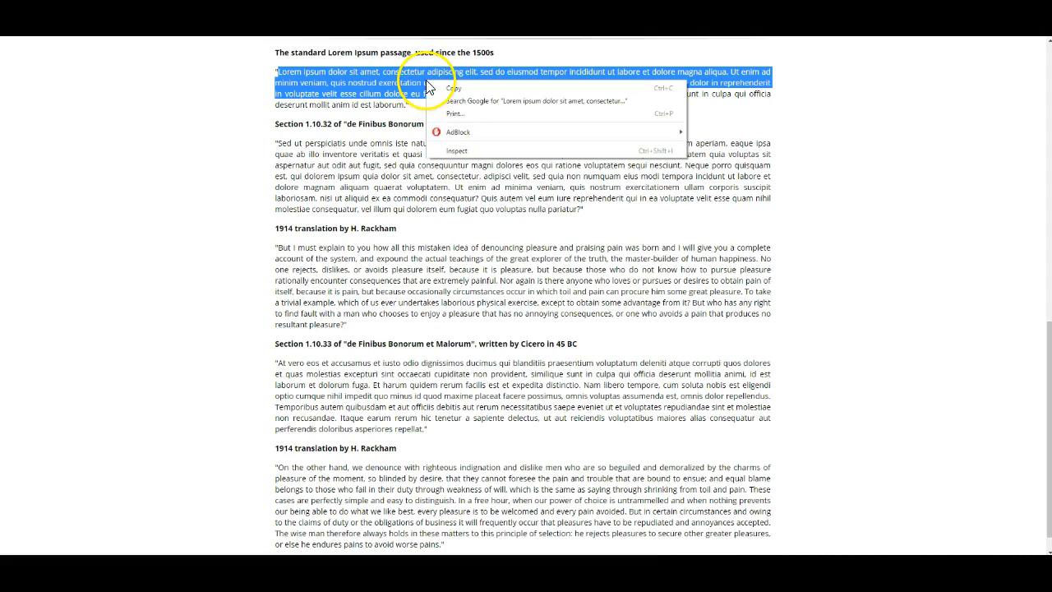
pyautogui.click(451, 89)
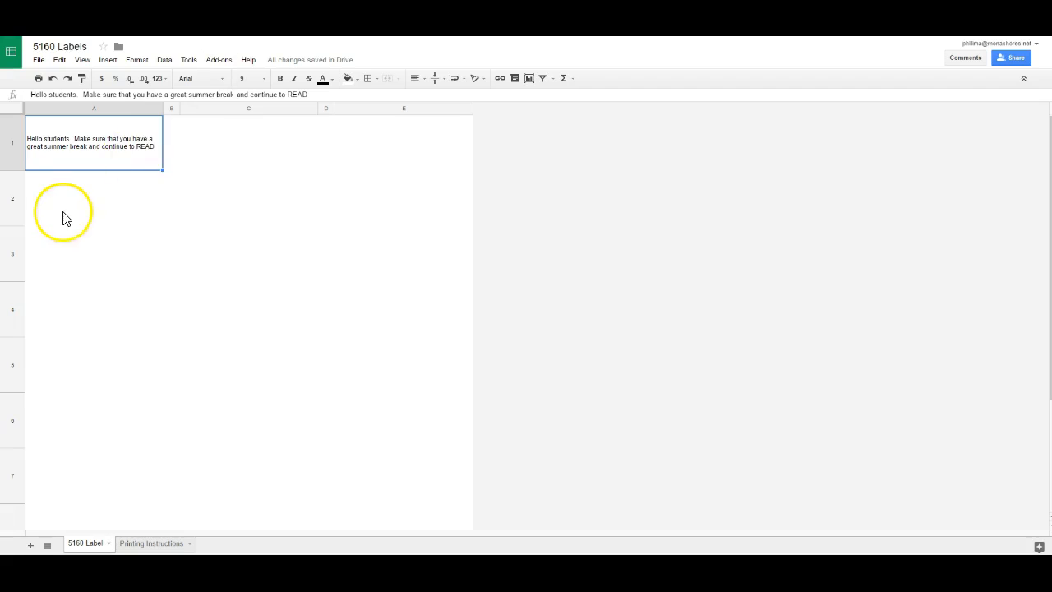
pyautogui.click(66, 215)
pyautogui.rightClick(65, 211)
pyautogui.moveTo(124, 267)
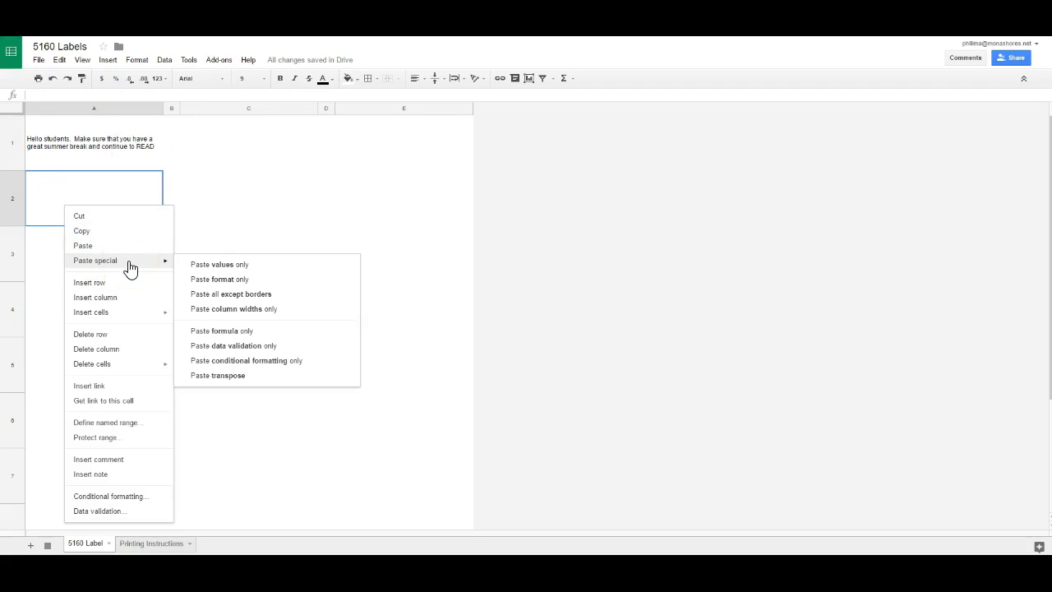
pyautogui.click(217, 265)
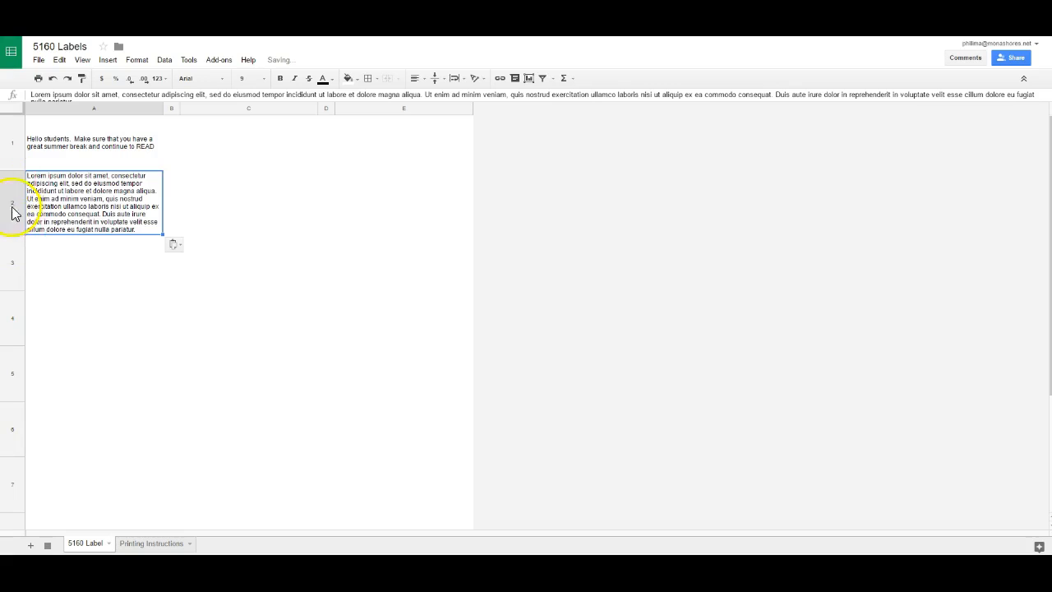
# Try font sizes 10, 6 and 7 on the lorem ipsum text in cell A2.
pyautogui.click(264, 79)
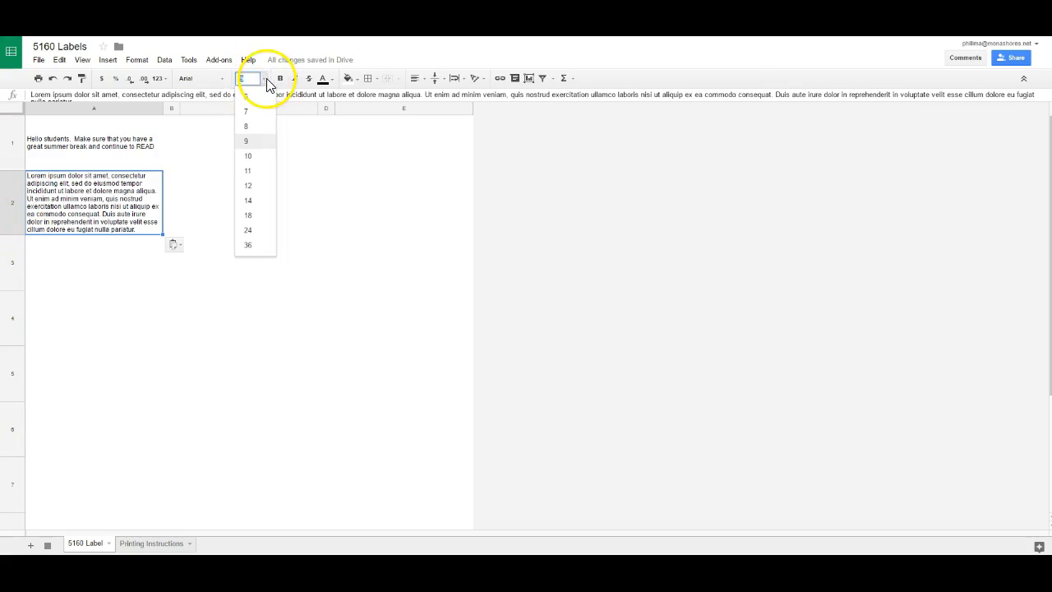
pyautogui.click(251, 156)
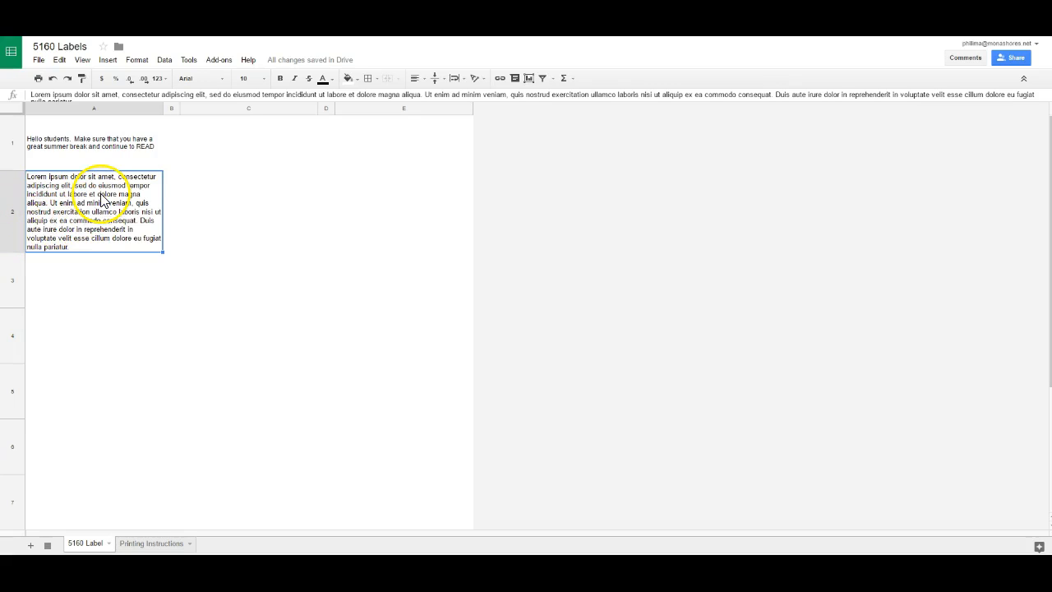
pyautogui.click(263, 80)
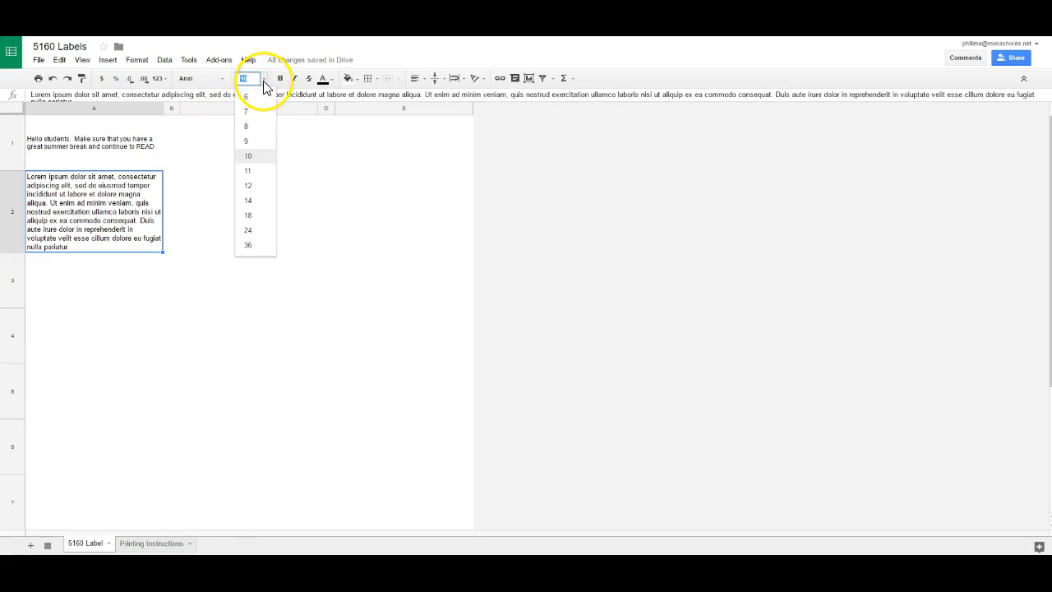
pyautogui.click(251, 103)
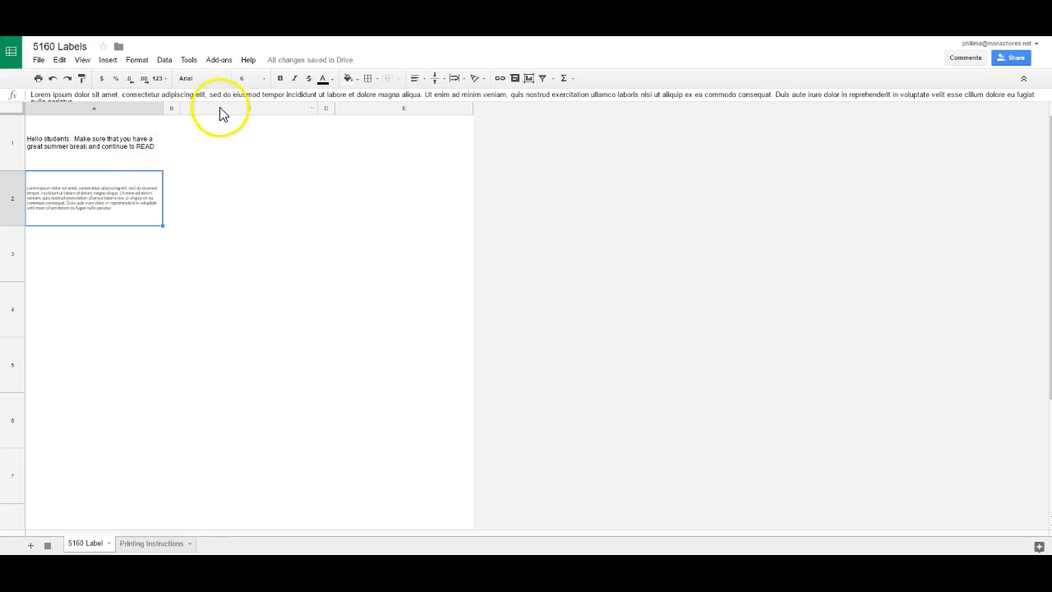
pyautogui.click(249, 78)
pyautogui.click(256, 115)
# Compare font sizes 8 and 9 on the lorem ipsum text in A2 and keep size 8.
pyautogui.click(249, 78)
pyautogui.click(254, 127)
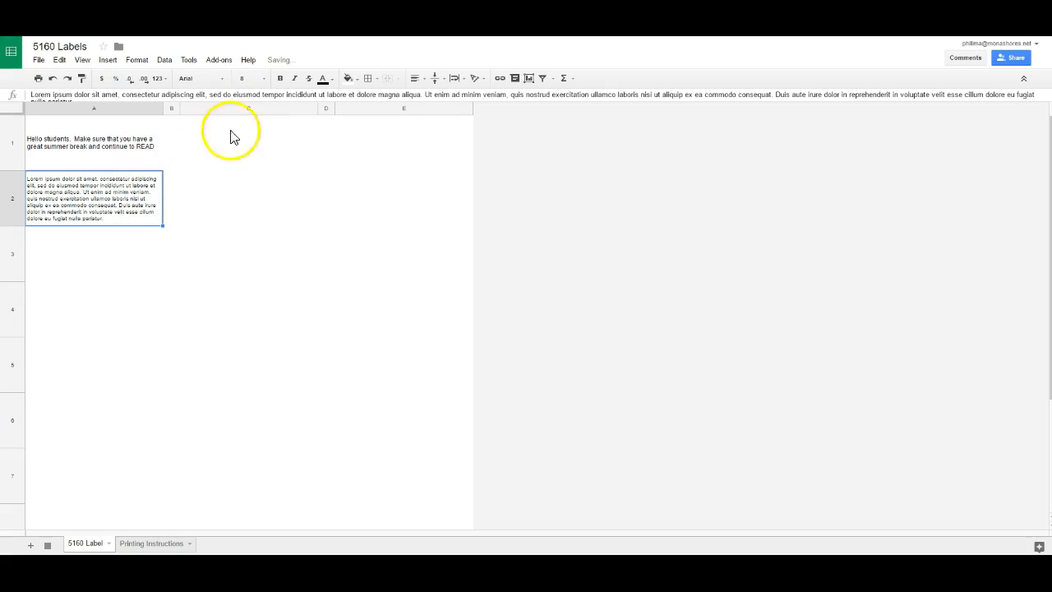
pyautogui.click(263, 80)
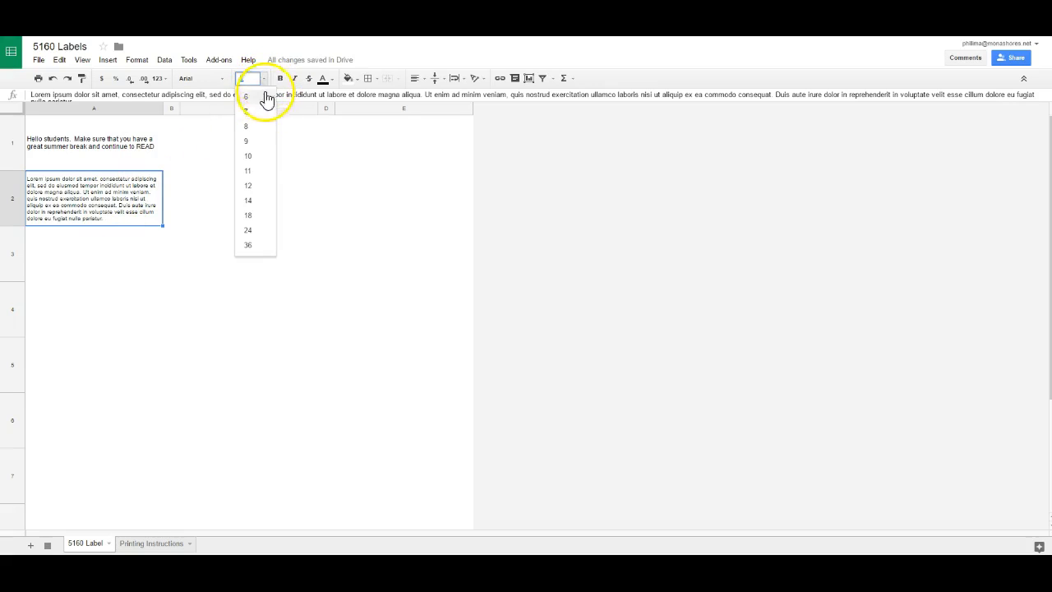
pyautogui.click(257, 142)
pyautogui.click(263, 78)
pyautogui.click(256, 128)
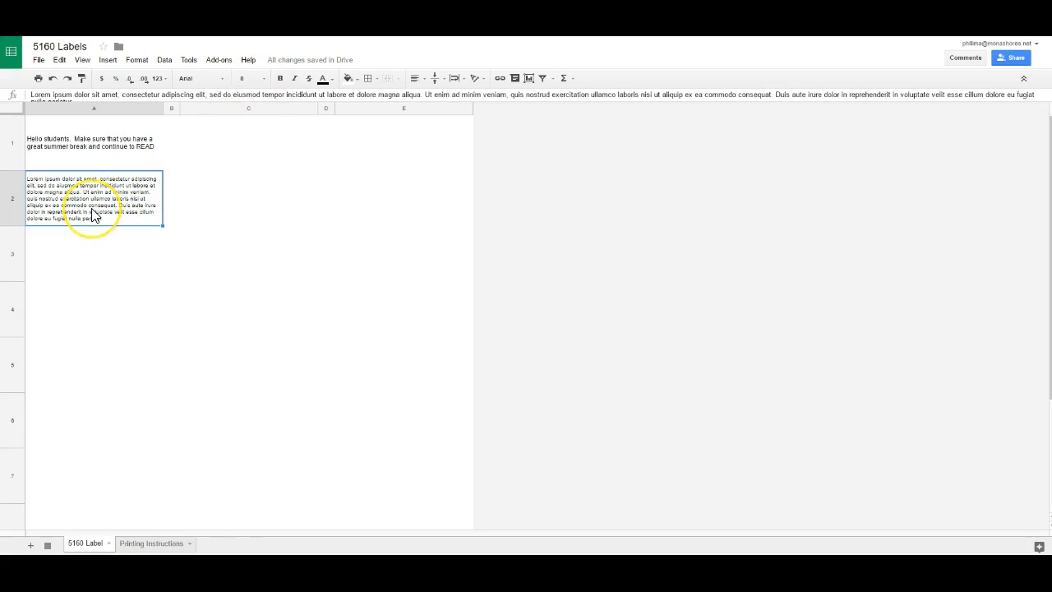
# Fill the lorem ipsum label from A2 down through A7, and copy that block into C2:C7.
pyautogui.click(102, 165)
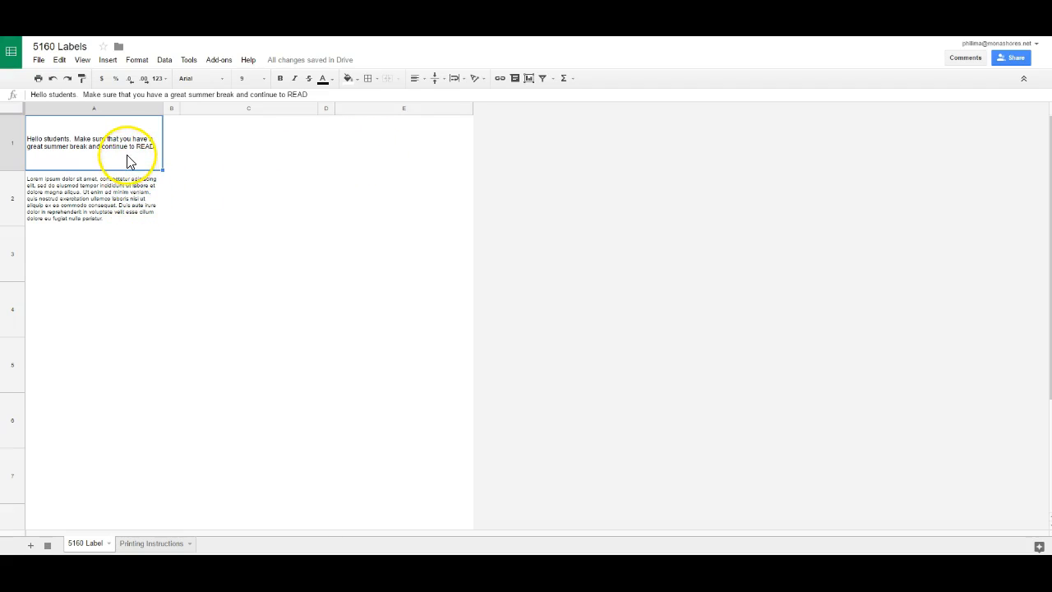
pyautogui.click(141, 207)
pyautogui.moveTo(163, 227); pyautogui.dragTo(161, 475)
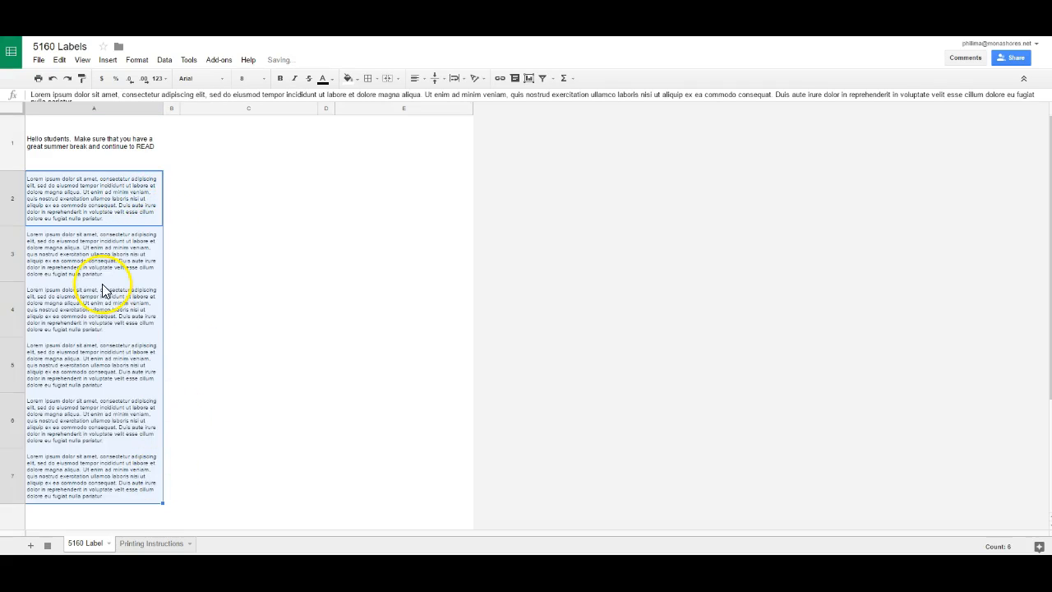
pyautogui.hotkey('ctrl', 'c')
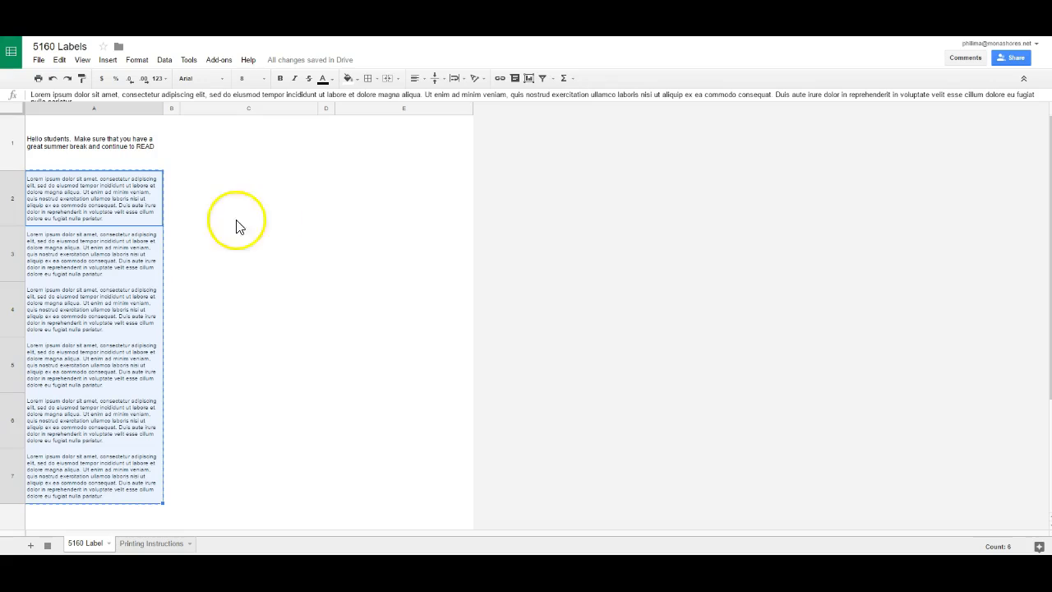
pyautogui.click(271, 205)
pyautogui.hotkey('ctrl', 'v')
pyautogui.keyDown('ctrl'); pyautogui.click(403, 197); pyautogui.keyUp('ctrl')
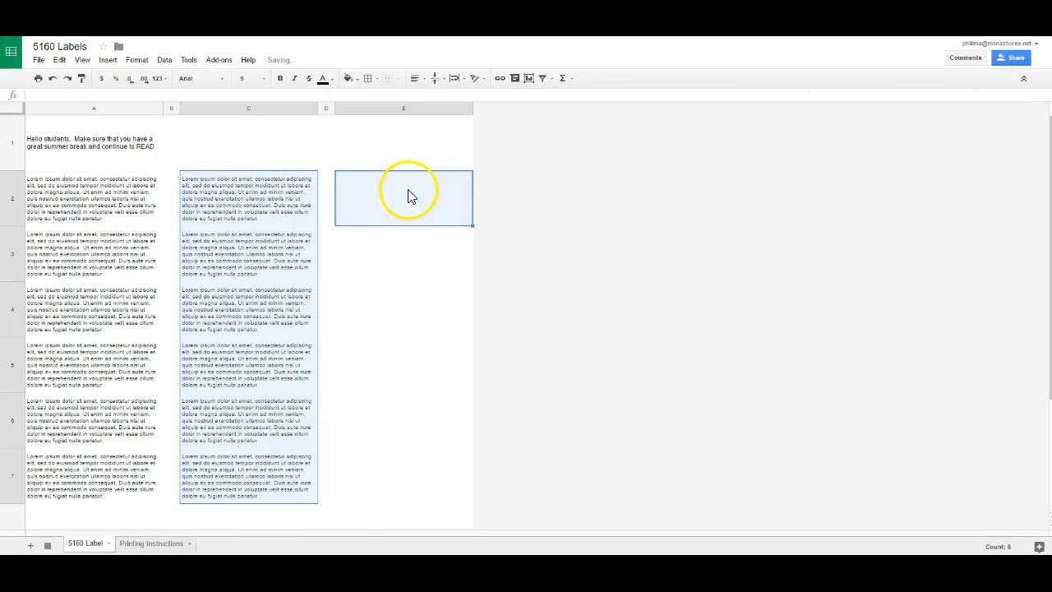
pyautogui.hotkey('ctrl', 'v')
pyautogui.click(407, 317)
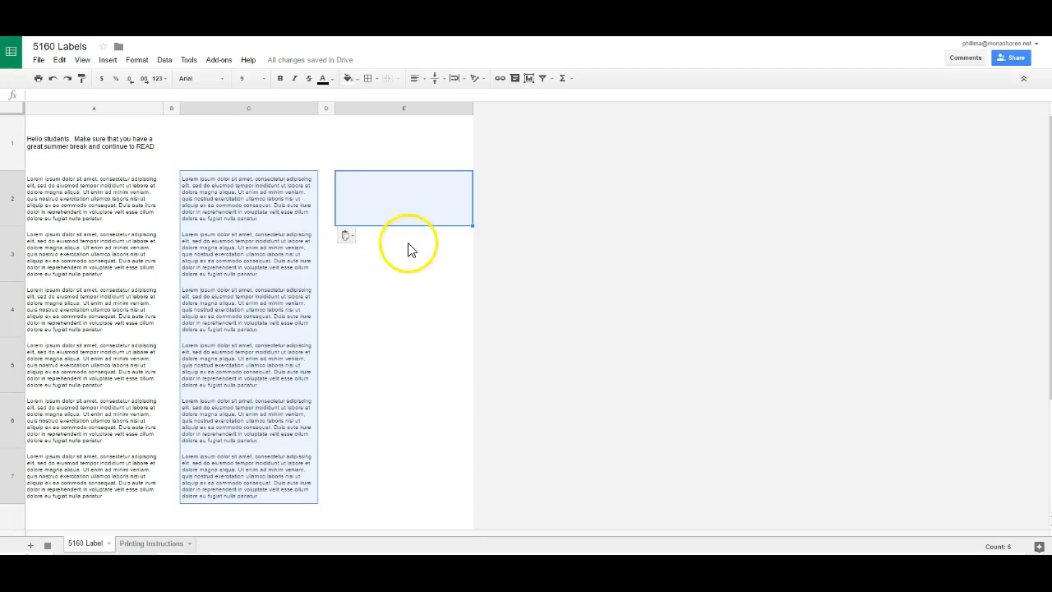
pyautogui.click(400, 324)
# Copy the label texts in C2:C7 into the third label column, starting at E2.
pyautogui.moveTo(258, 223); pyautogui.dragTo(270, 470)
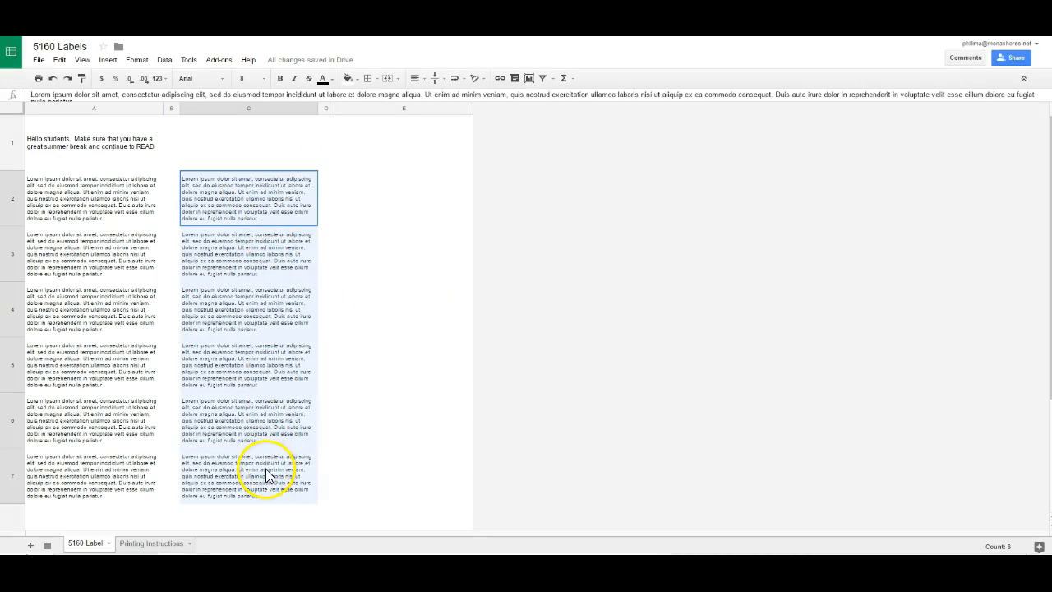
pyautogui.hotkey('ctrl', 'c')
pyautogui.click(401, 196)
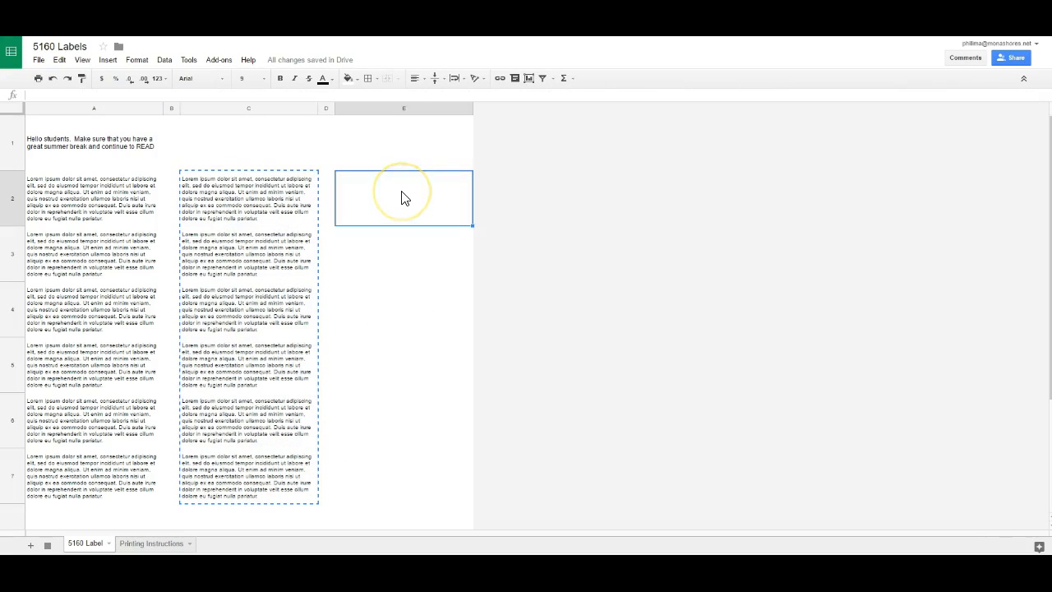
pyautogui.hotkey('ctrl', 'v')
# Copy the lorem ipsum label from C2 into the empty first-row labels C1 and E1.
pyautogui.click(287, 189)
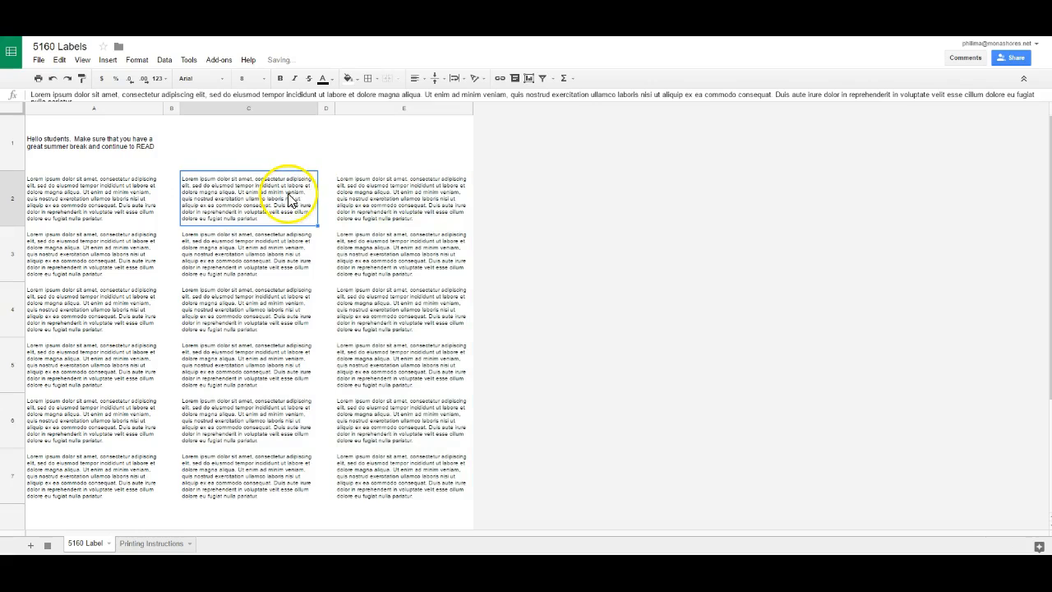
pyautogui.click(249, 132)
pyautogui.hotkey('ctrl', 'v')
pyautogui.click(404, 149)
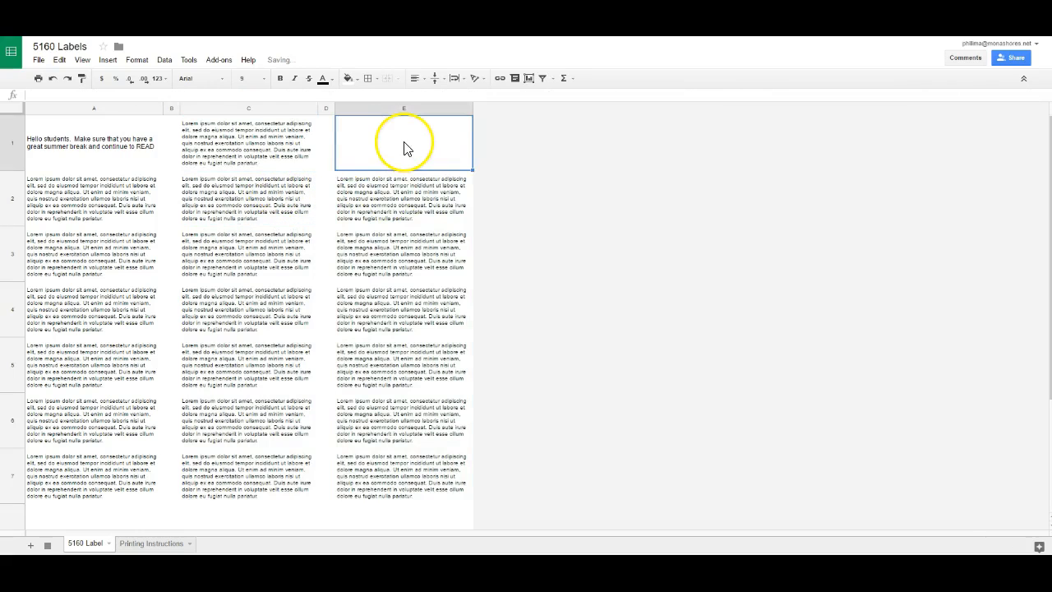
pyautogui.hotkey('ctrl', 'v')
pyautogui.press('Down')
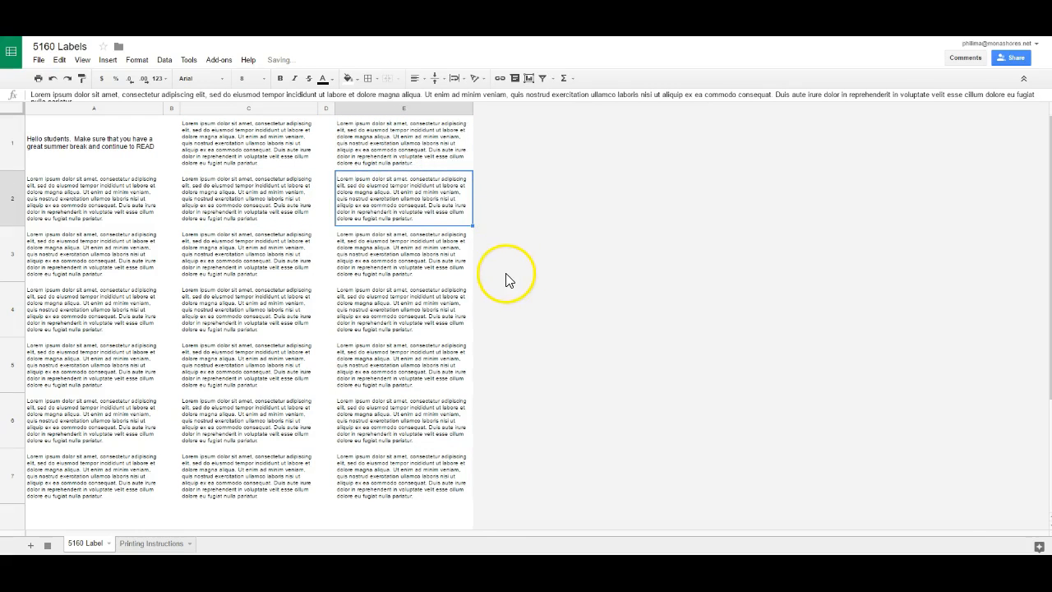
# Open the print settings, turn off page numbers, document title, sheet name, current date and current time, and set the page orientation to Portrait.
pyautogui.scroll(-3, 506, 280)
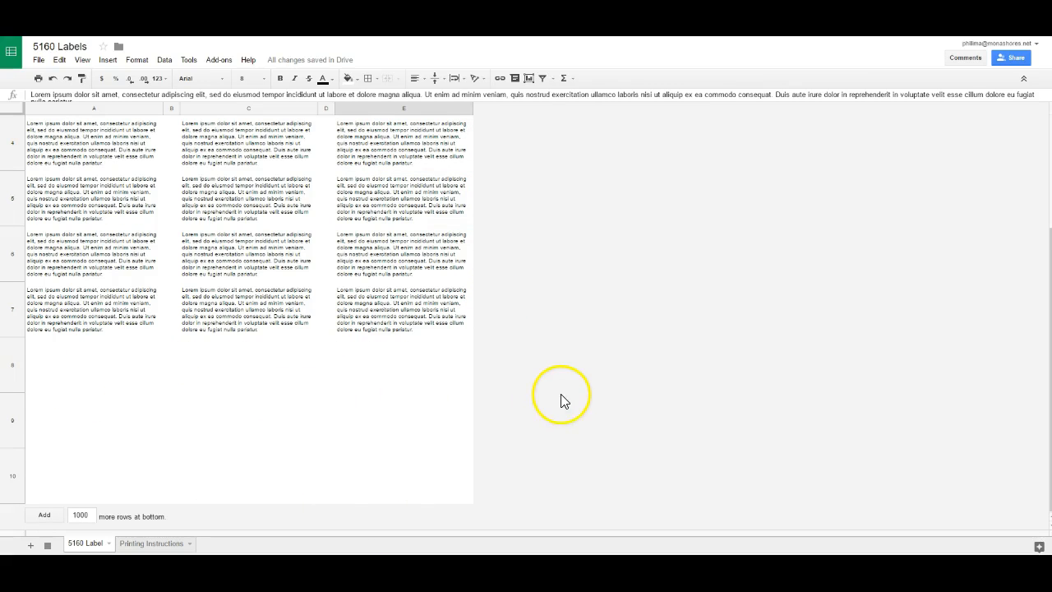
pyautogui.scroll(3, 564, 400)
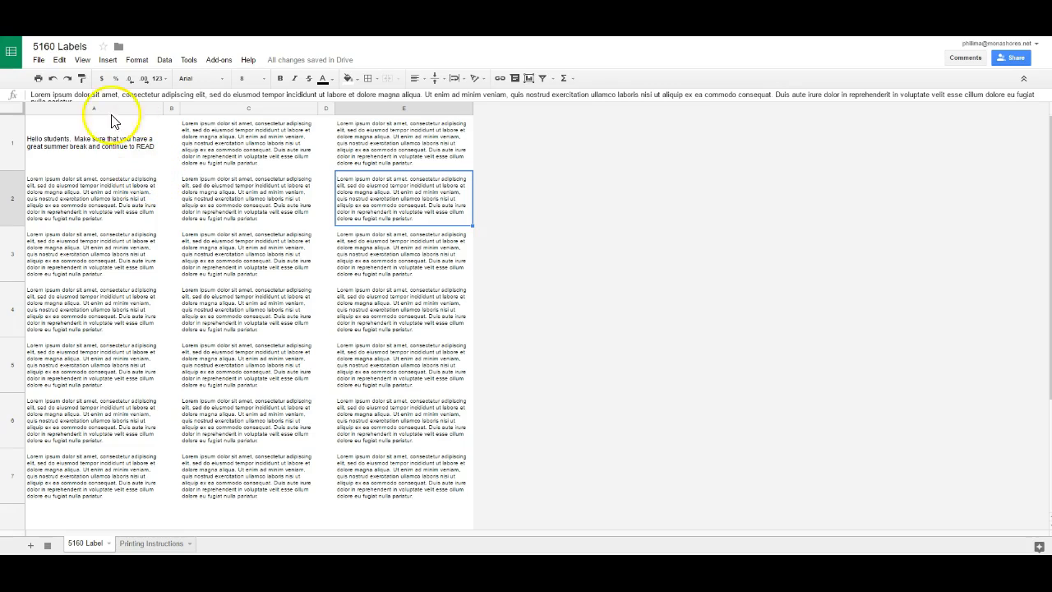
pyautogui.click(39, 78)
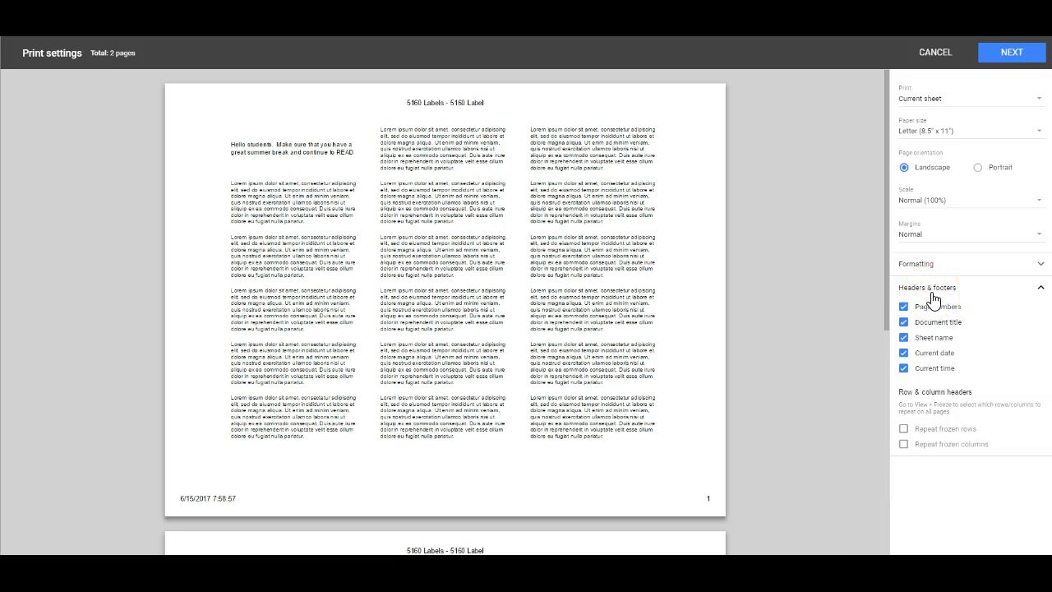
pyautogui.click(904, 306)
pyautogui.click(904, 322)
pyautogui.click(903, 338)
pyautogui.click(903, 353)
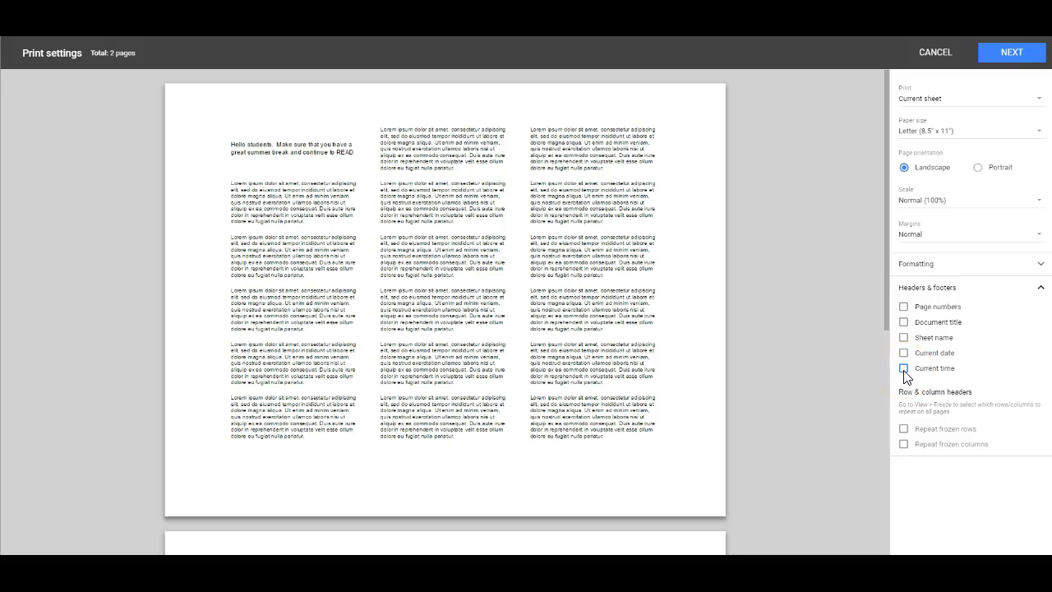
pyautogui.click(978, 168)
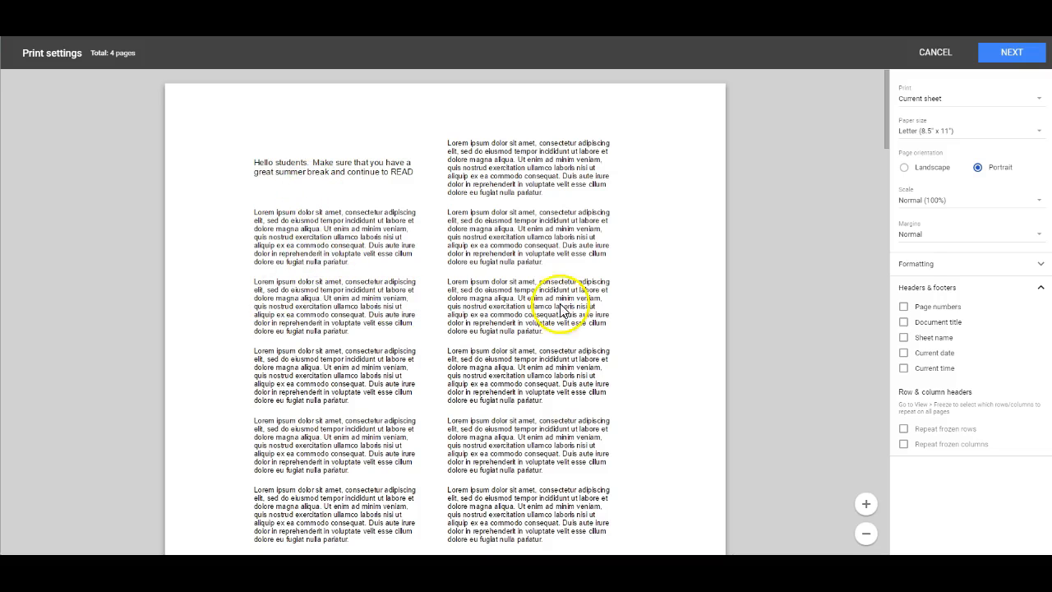
# Switch the page margins to custom numbers and set the top margin to 0.25".
pyautogui.click(924, 237)
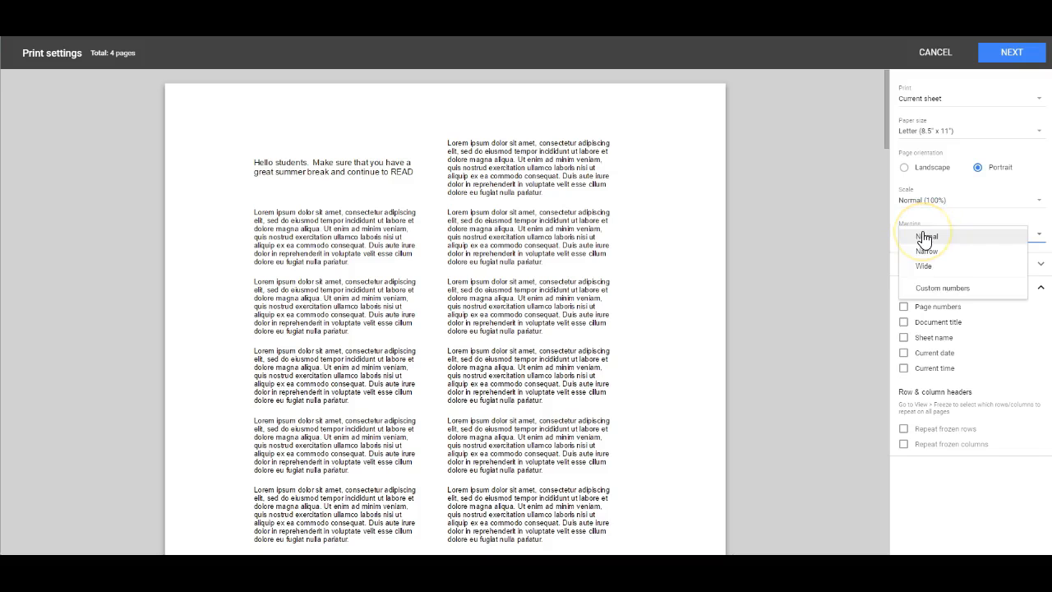
pyautogui.click(944, 289)
pyautogui.click(439, 155)
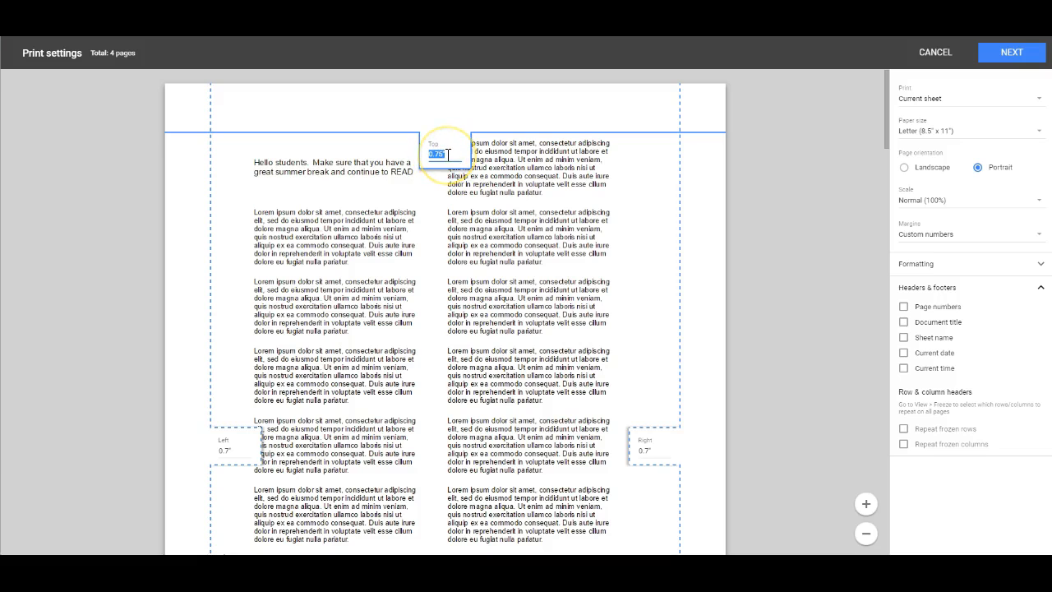
pyautogui.press('Return')
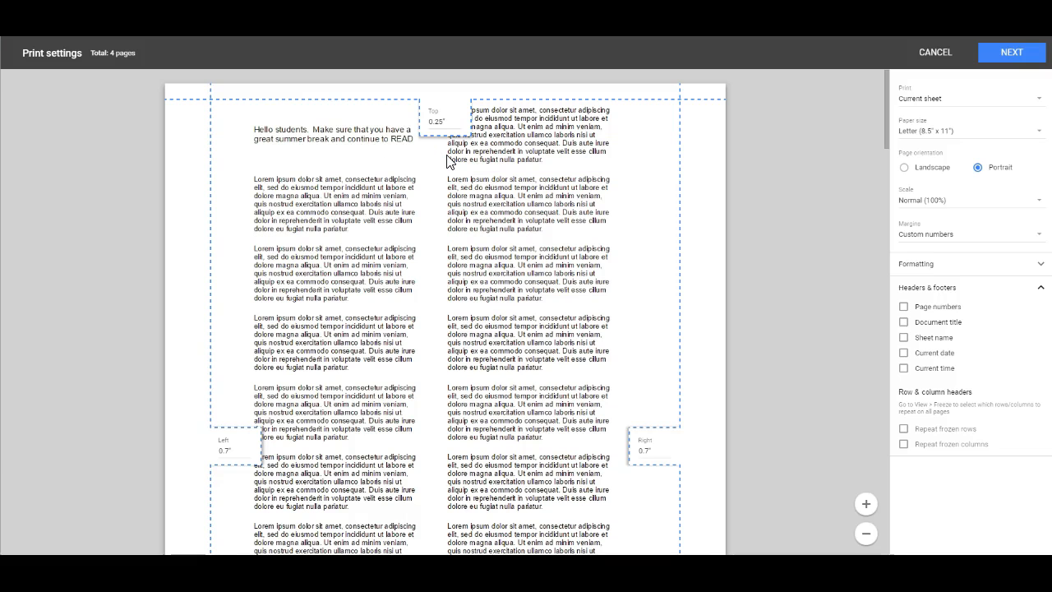
# Set both the left and right page margins to 0".
pyautogui.click(229, 455)
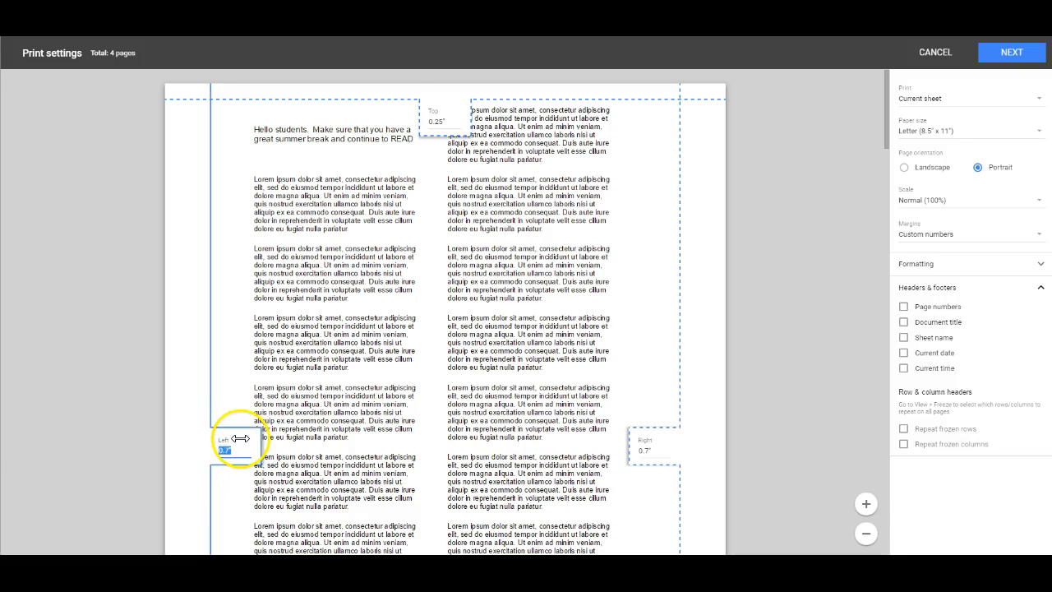
pyautogui.write('0')
pyautogui.press('Return')
pyautogui.click(646, 450)
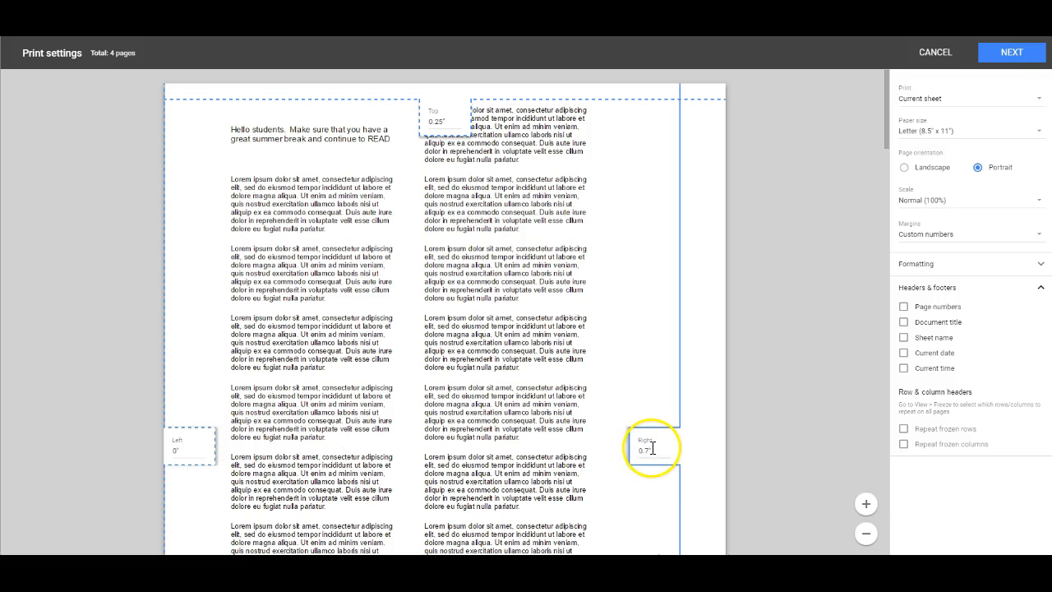
pyautogui.write('0')
pyautogui.press('Return')
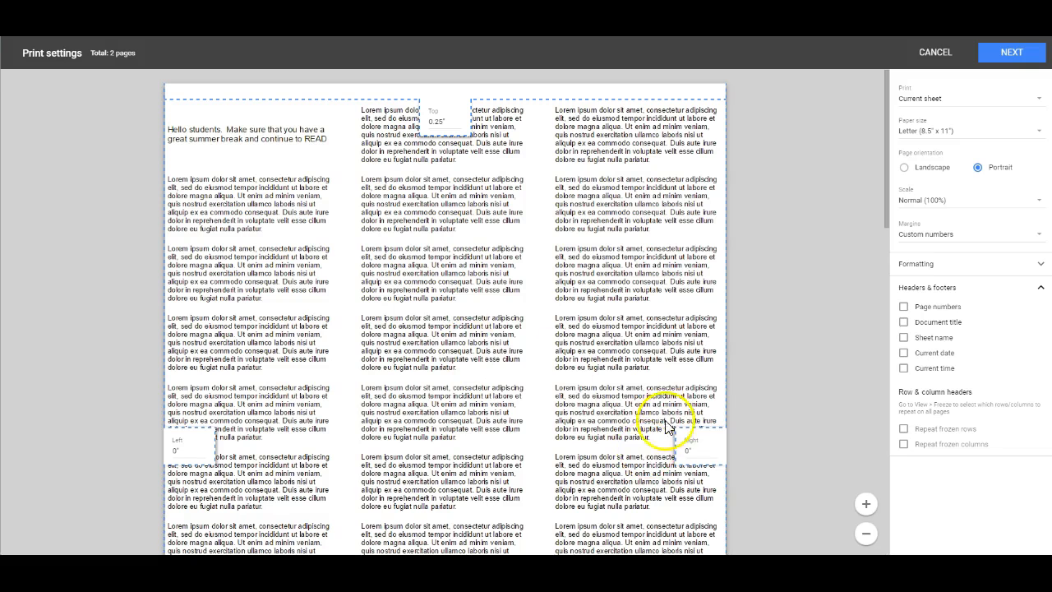
# Set the bottom page margin to 0".
pyautogui.scroll(-5, 528, 364)
pyautogui.click(441, 363)
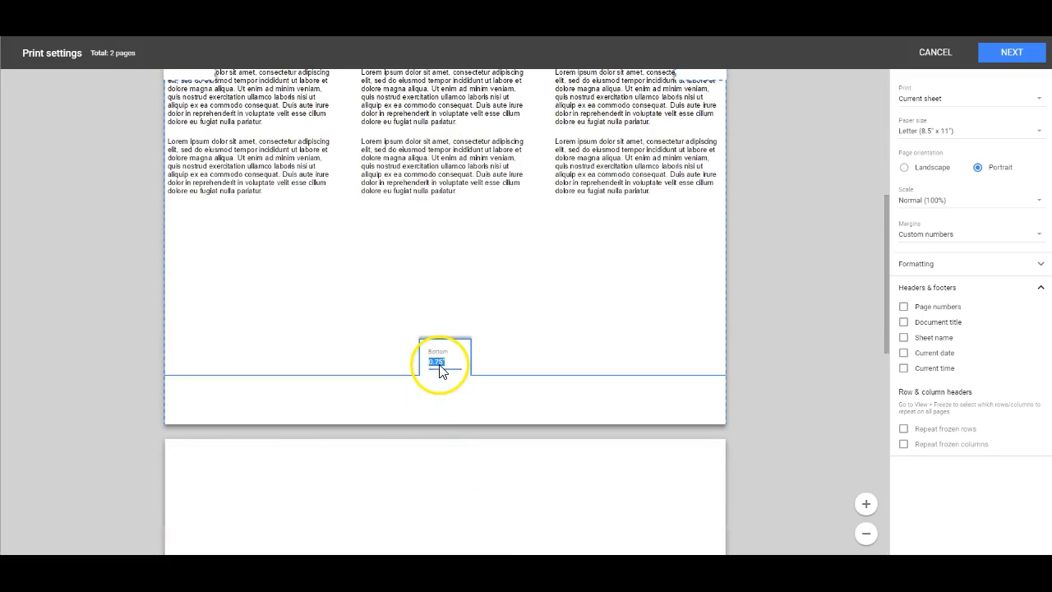
pyautogui.write('0')
pyautogui.press('Return')
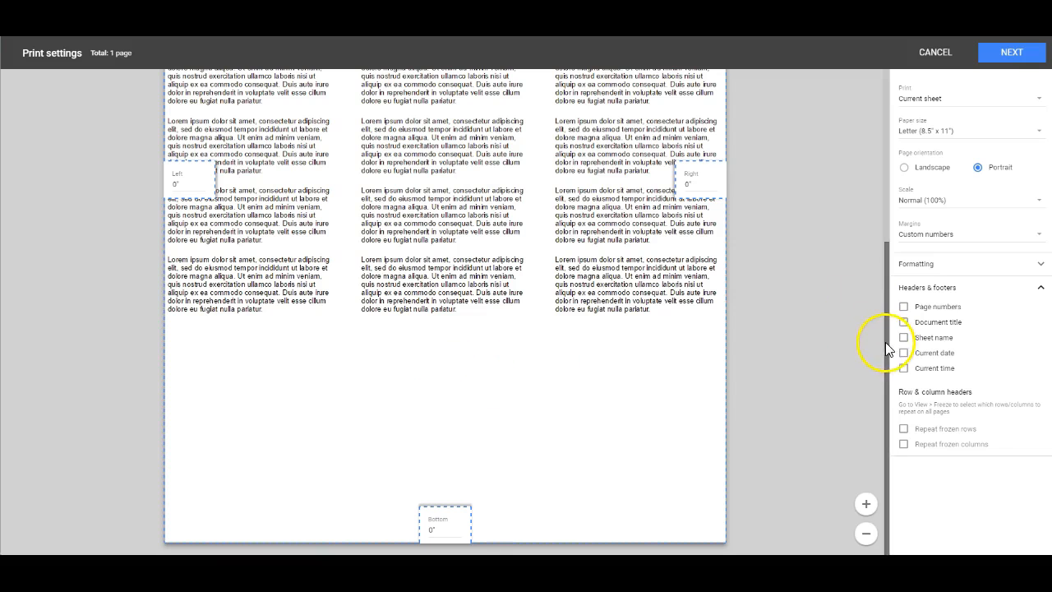
# Review the label page in the print preview and proceed to printing with these settings.
pyautogui.click(867, 534)
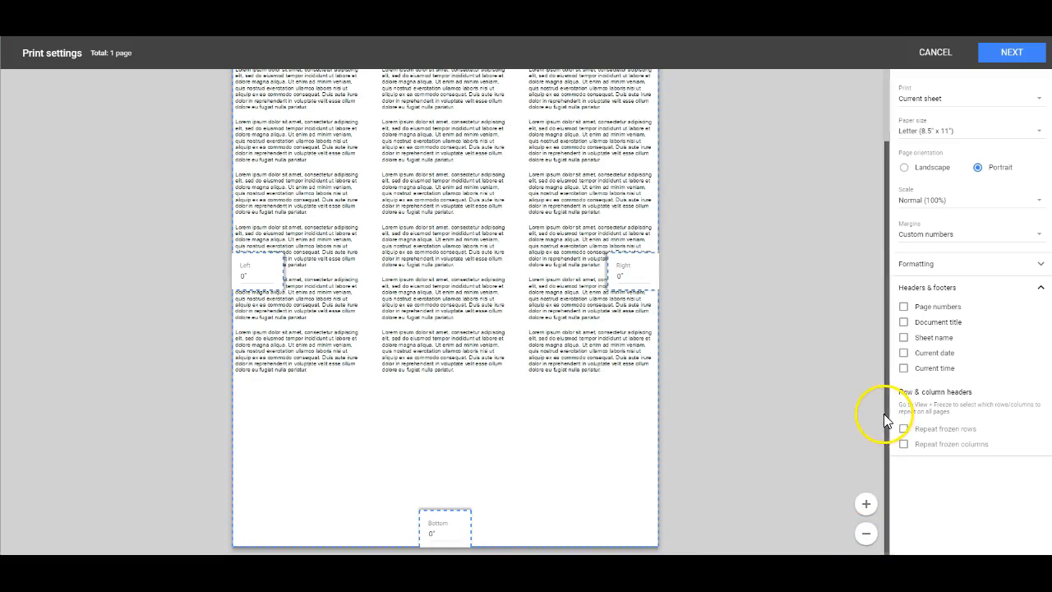
pyautogui.moveTo(884, 413); pyautogui.dragTo(884, 312)
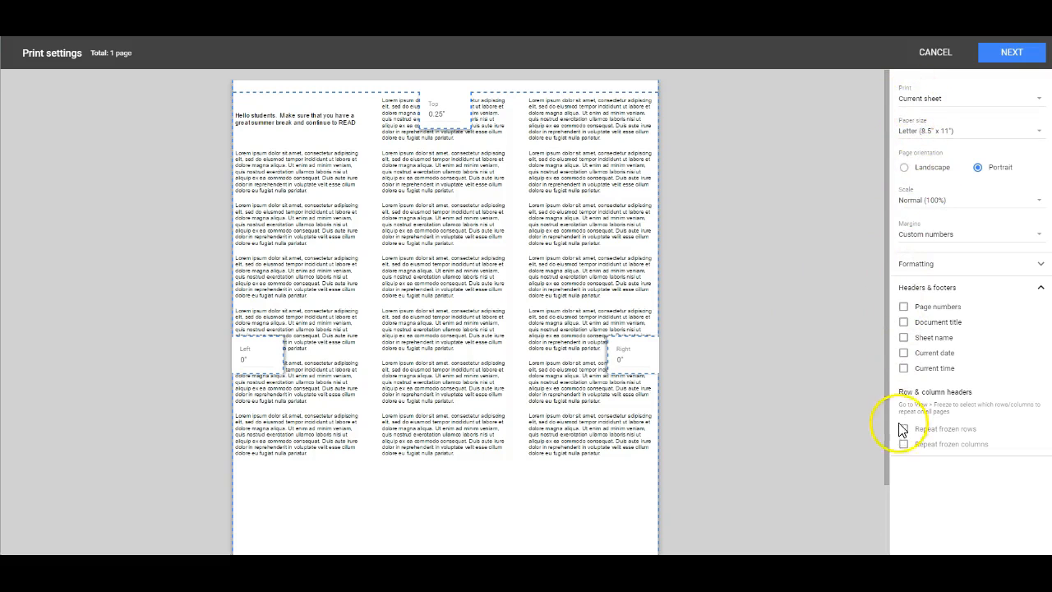
pyautogui.click(1017, 54)
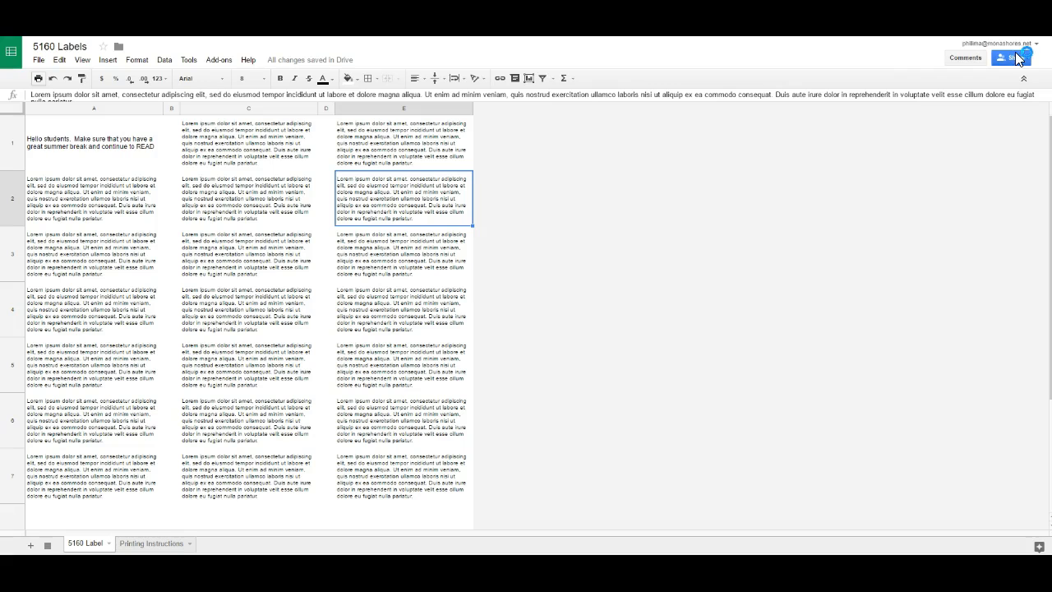